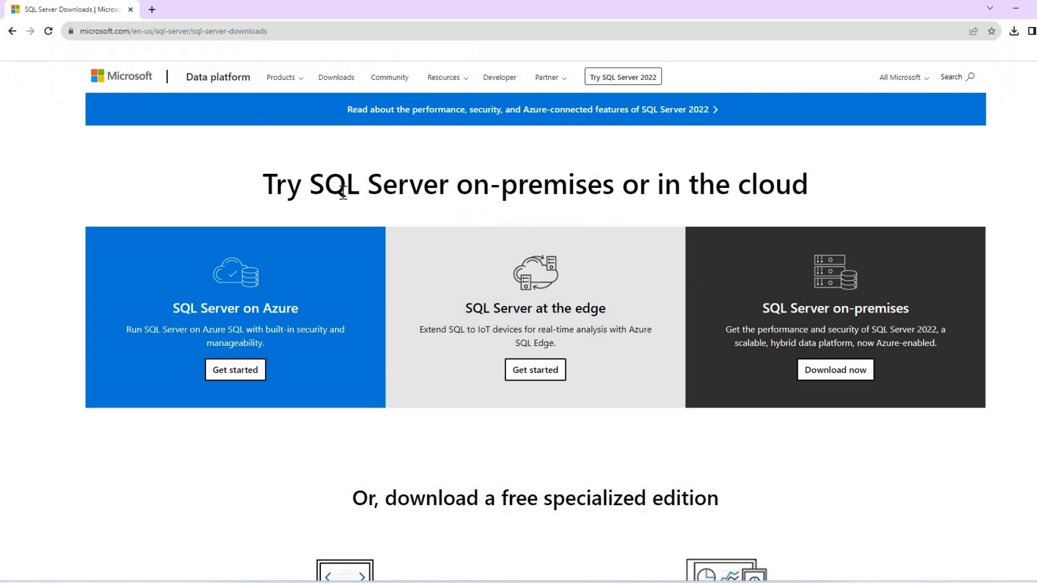
Download the free SQL Server 2022 Developer edition installer.
scroll(343, 192, "down", 4)
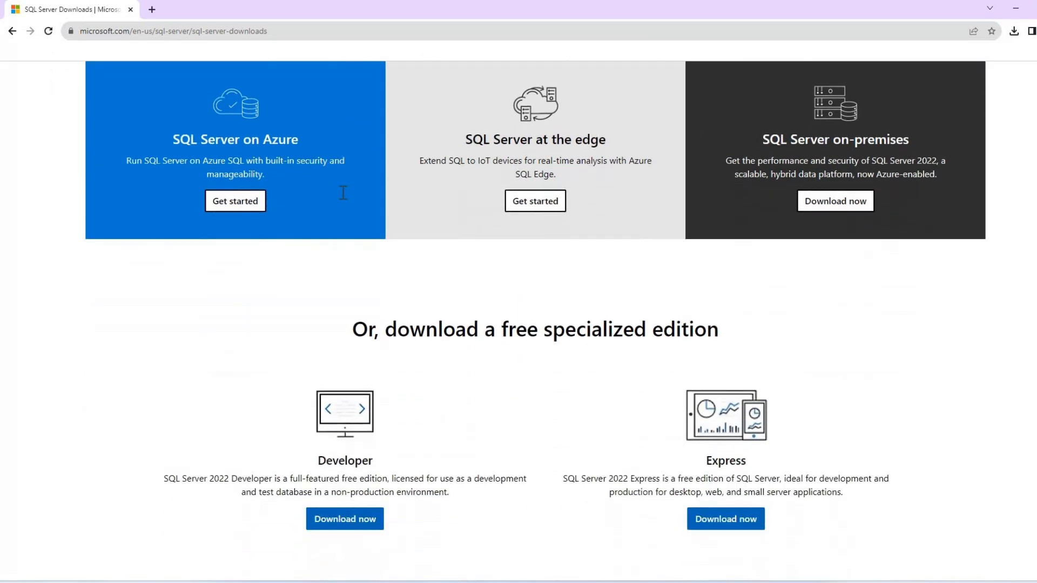
scroll(341, 247, "down", 1)
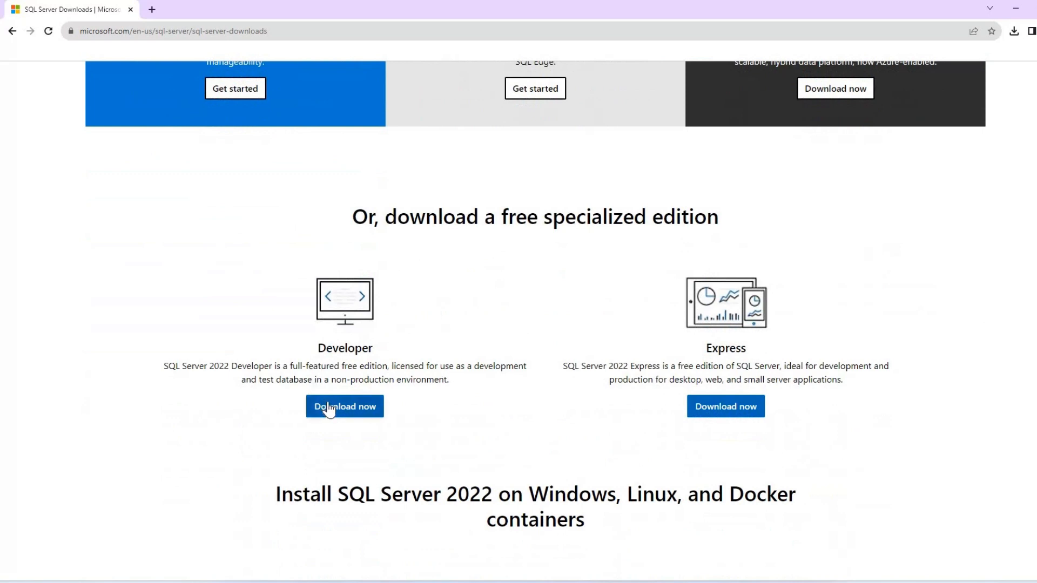
left_click(328, 404)
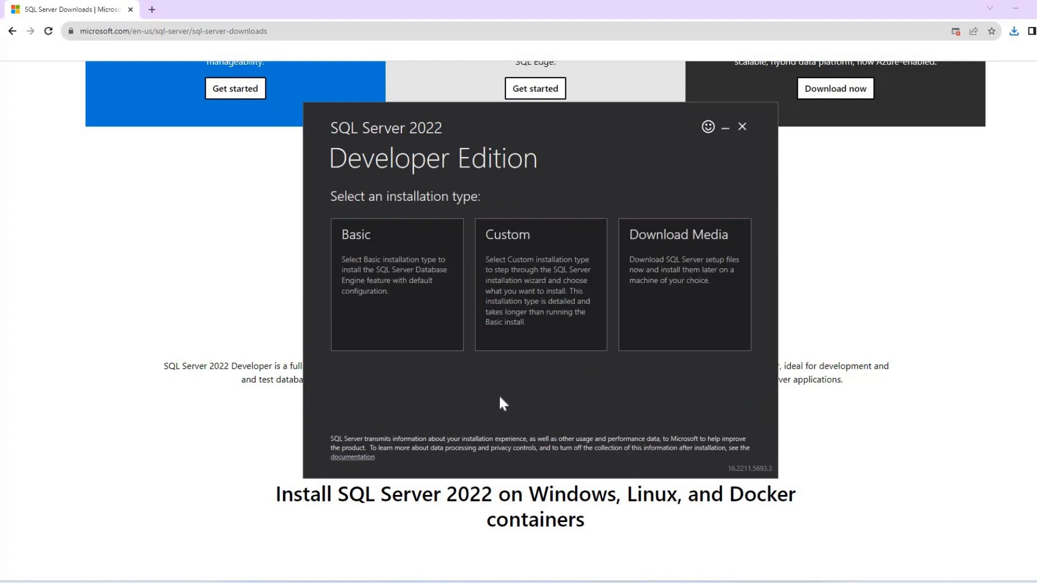
Choose the Custom installation type and start installing with media location C:\SQL2022.
left_click(530, 276)
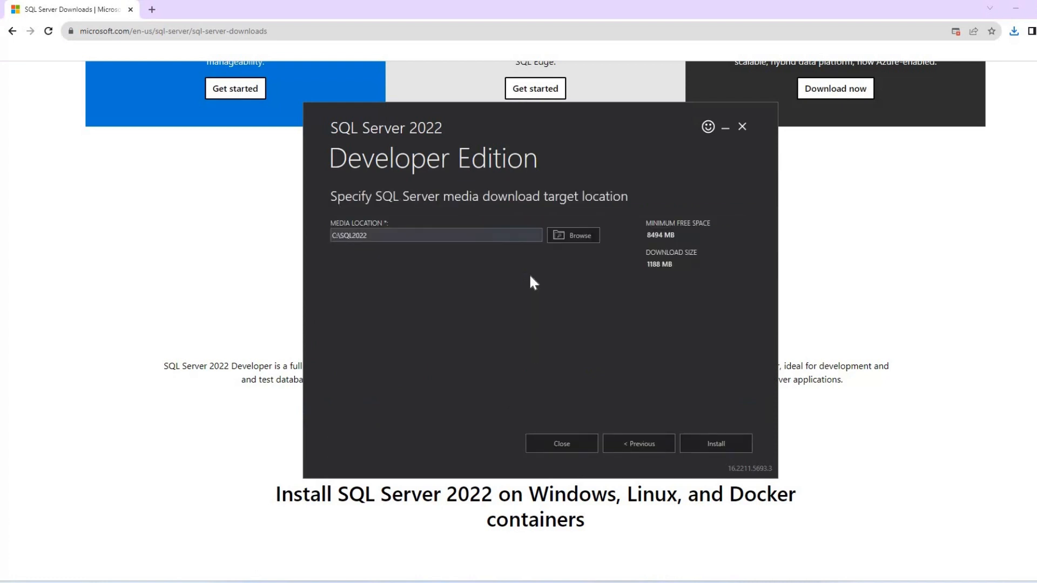
left_click(725, 451)
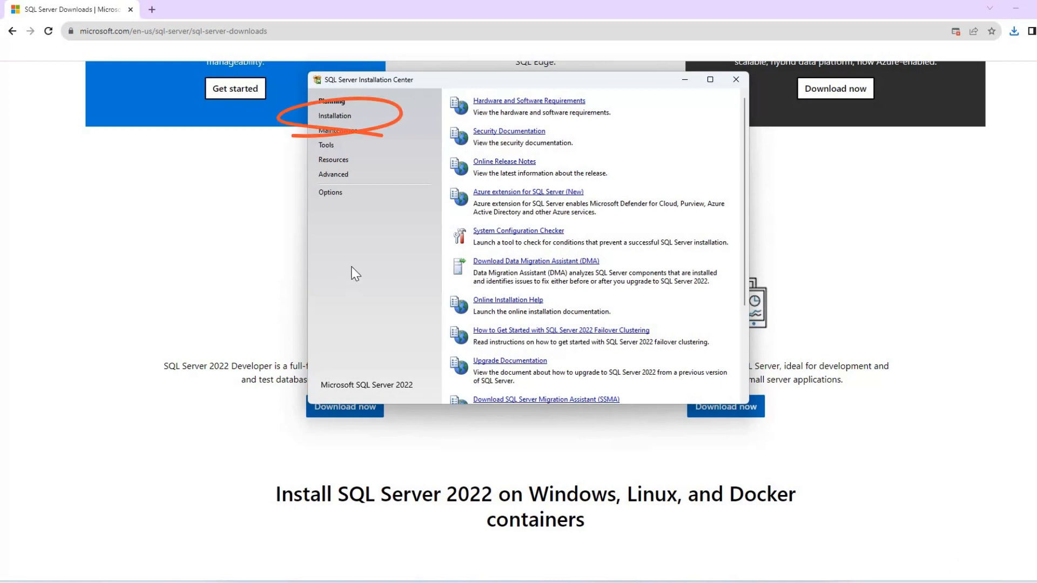
Start a new standalone SQL Server installation and proceed with the free Developer edition.
left_click(339, 120)
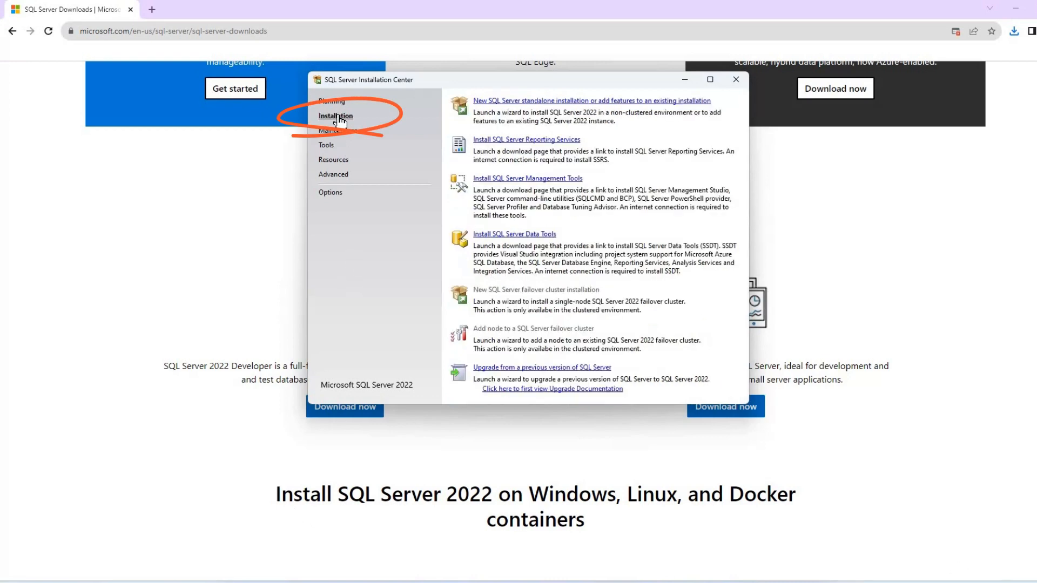
left_click(657, 102)
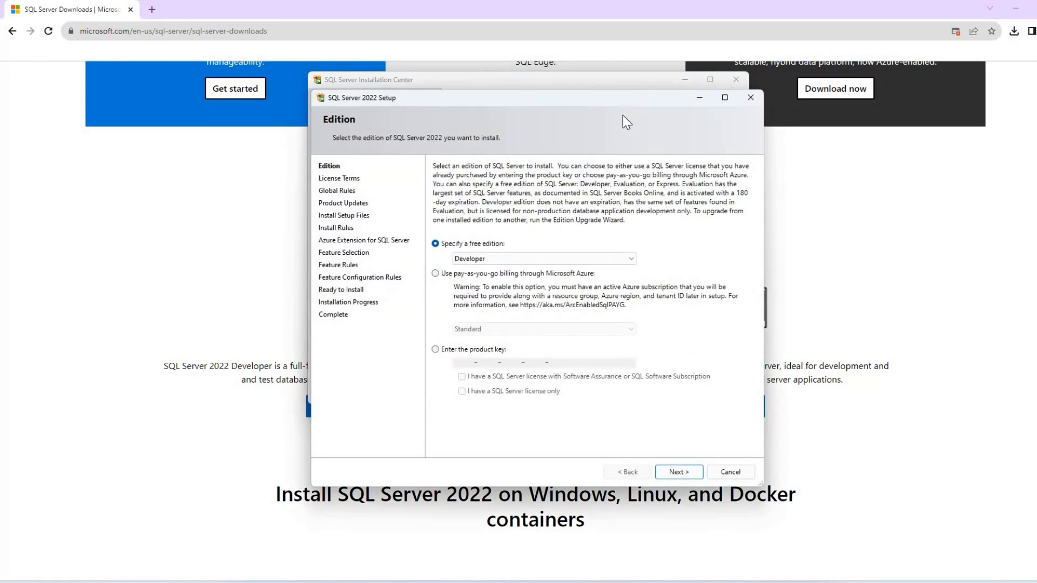
left_click(676, 473)
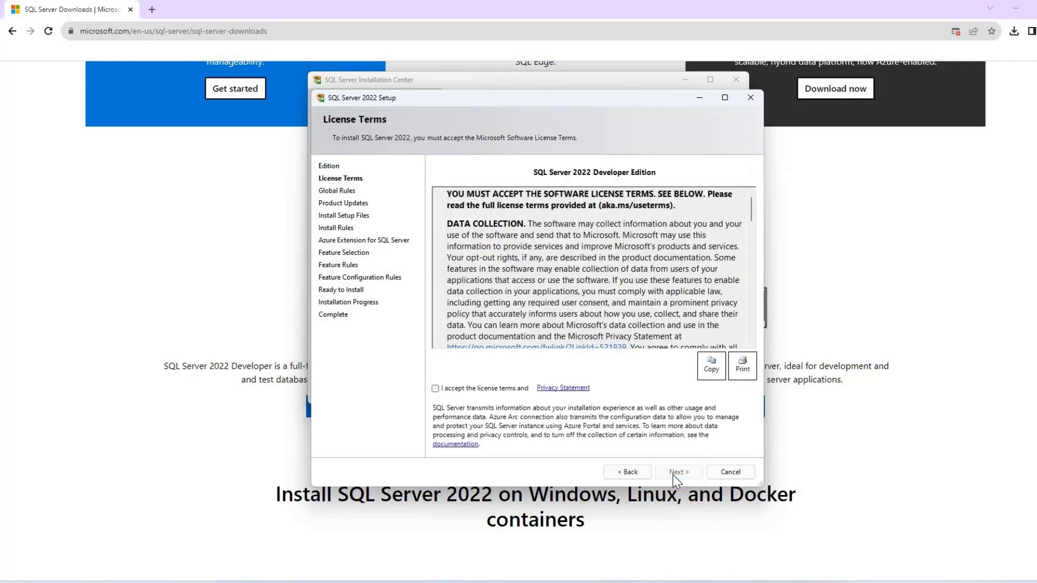
Scroll through the license terms, accept them and continue.
scroll(593, 300, "down", 8)
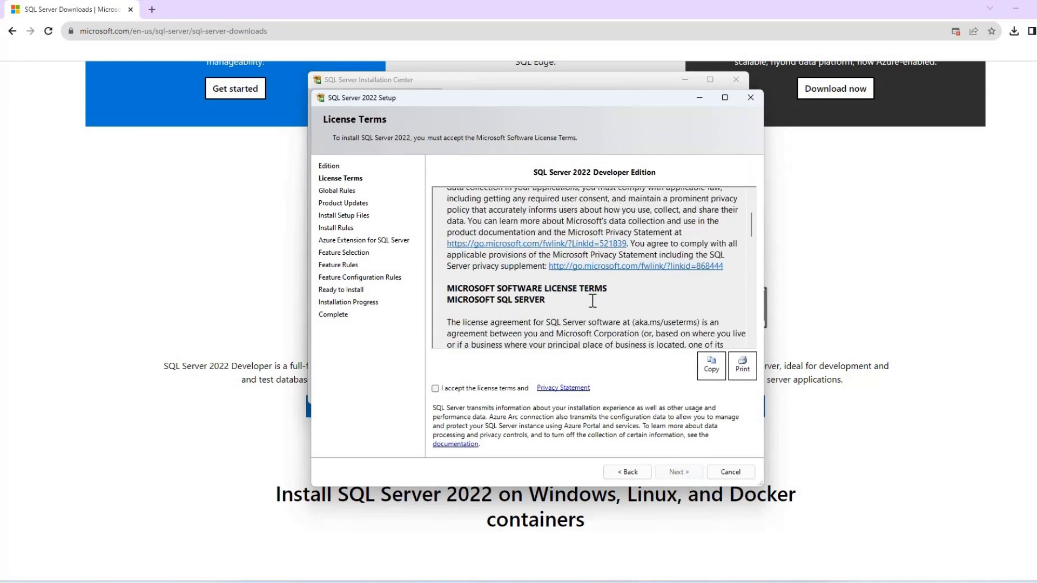
scroll(593, 301, "down", 10)
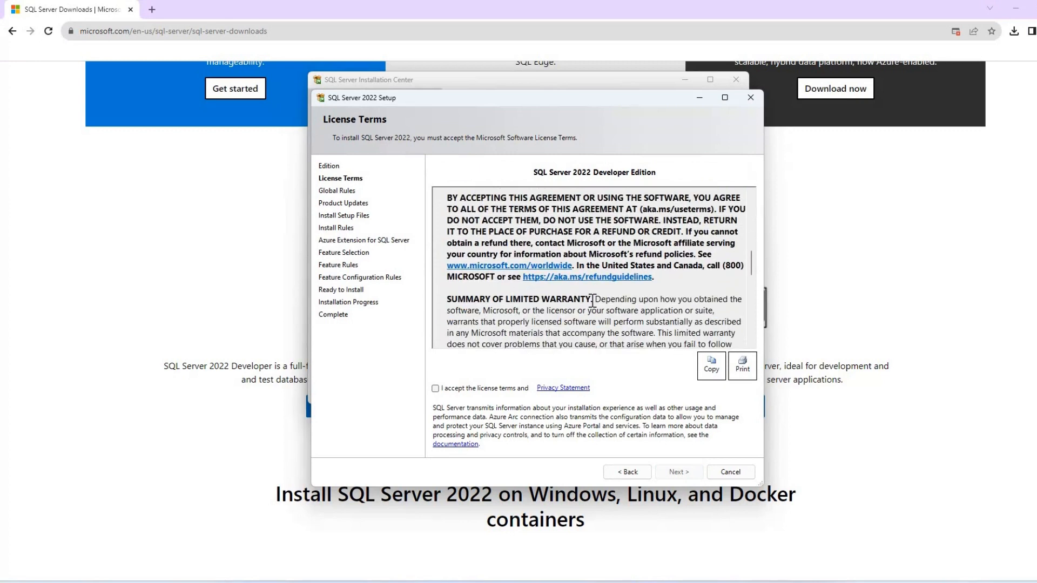
scroll(592, 300, "down", 5)
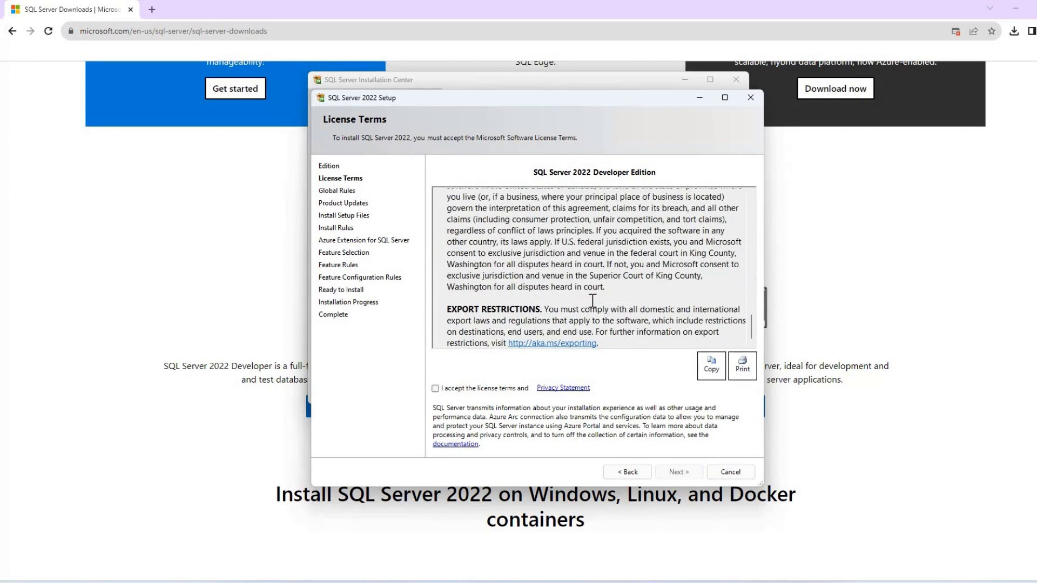
left_click(435, 388)
left_click(679, 475)
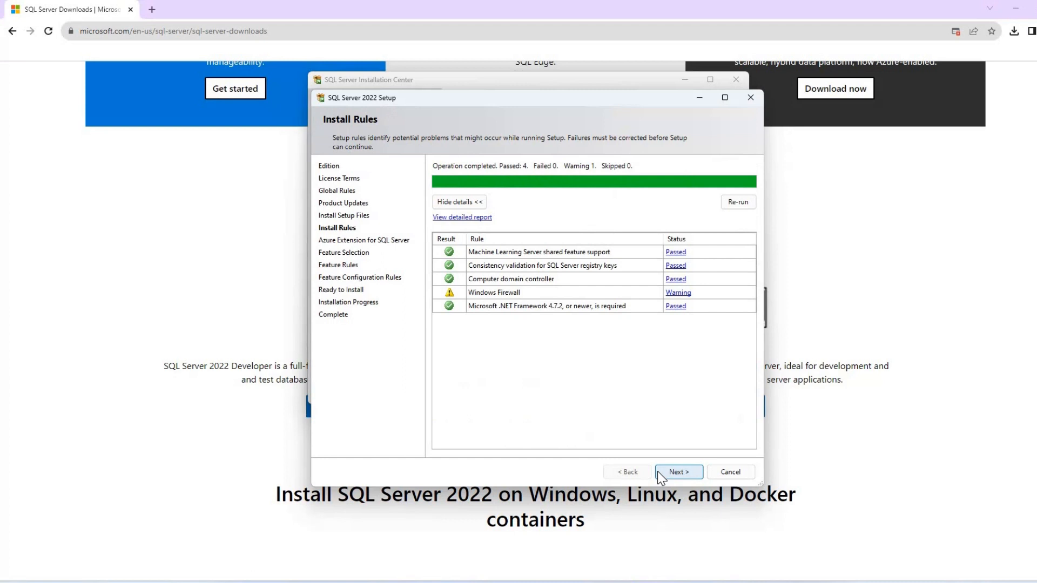
Continue past the install rules and disable the Azure Extension for SQL Server.
left_click(690, 472)
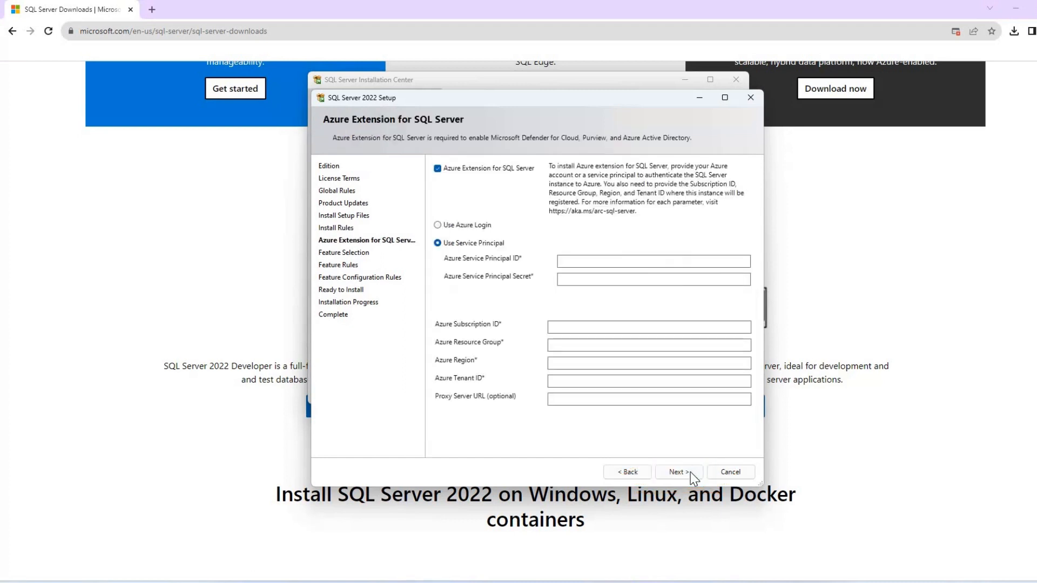
left_click(438, 168)
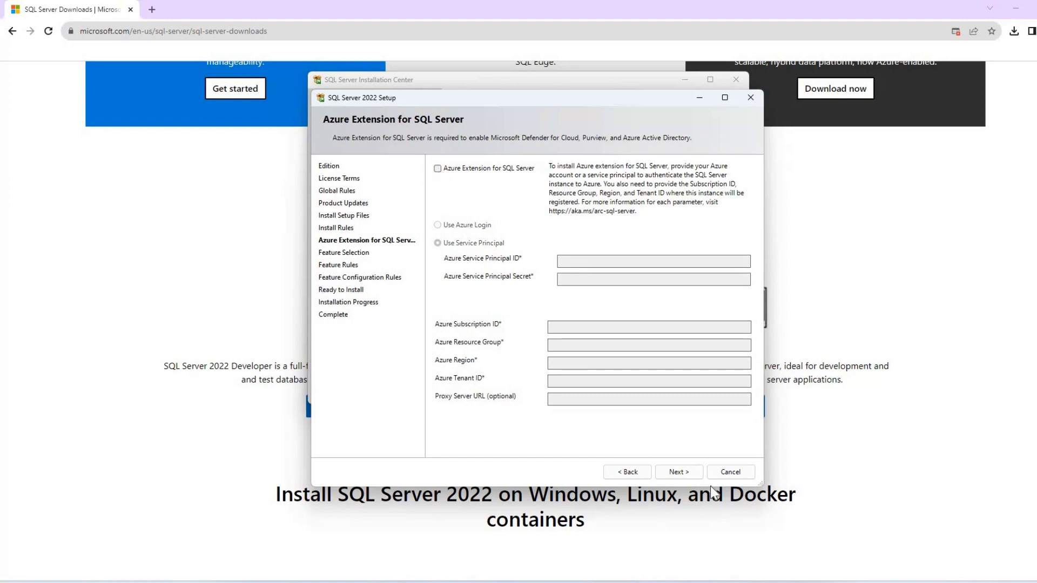
left_click(687, 478)
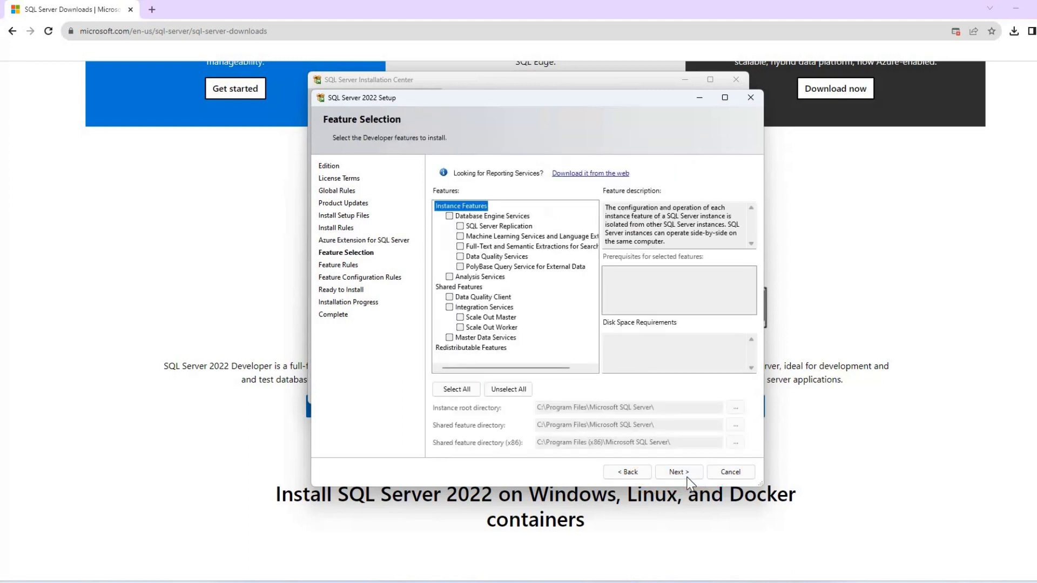
Select the Database Engine Services feature and continue.
left_click(450, 216)
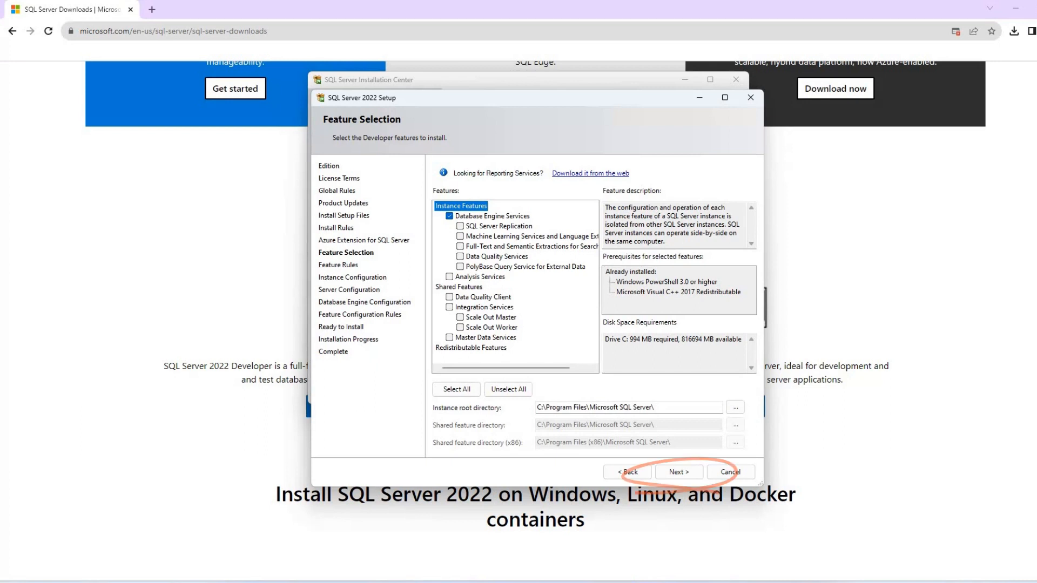
left_click(681, 474)
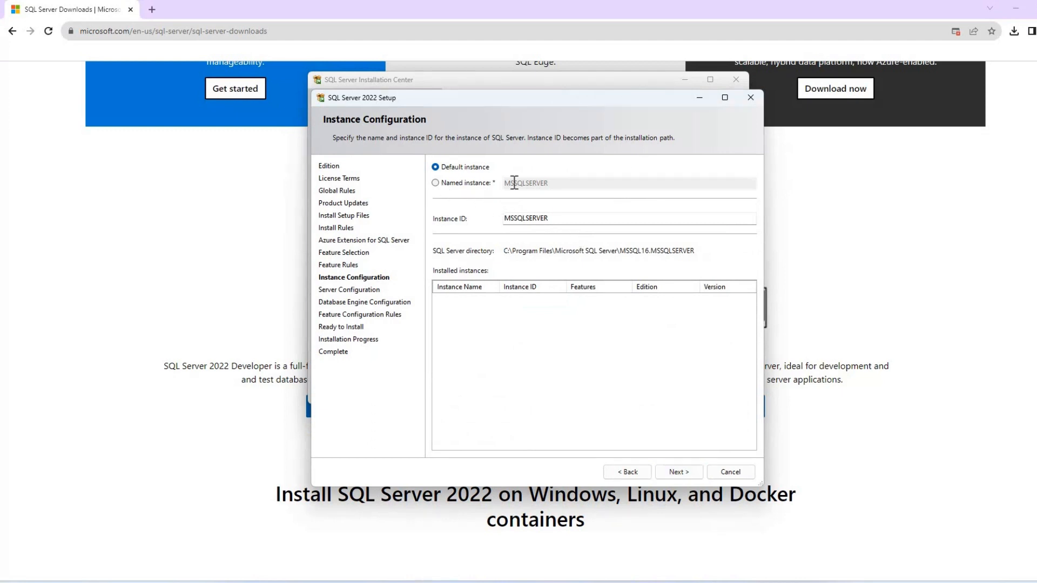
Configure a named instance called EXCELCHICKS and continue.
left_click(574, 183)
type("EXCELC")
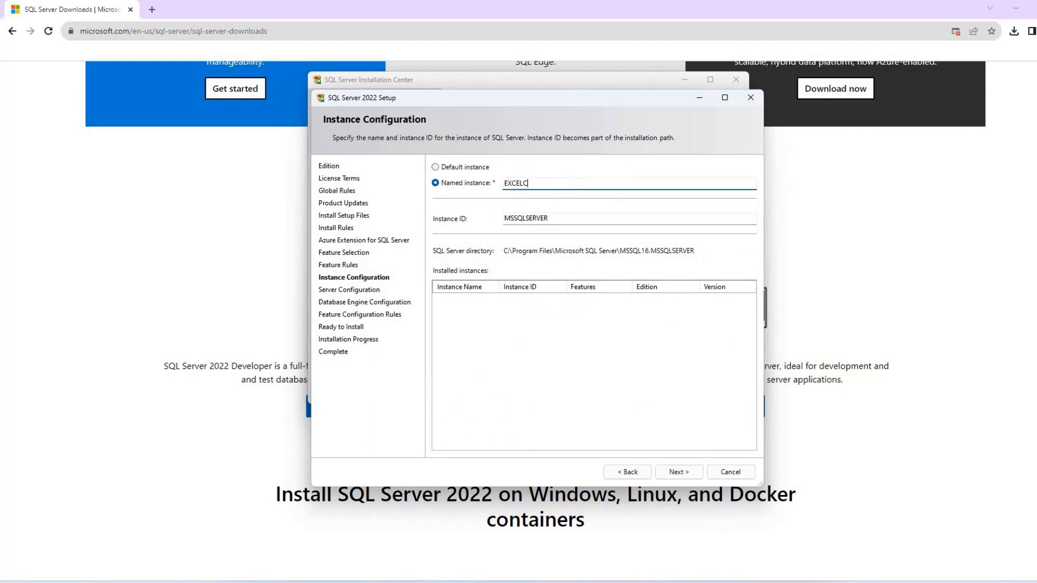
type("HICKS")
key("Tab")
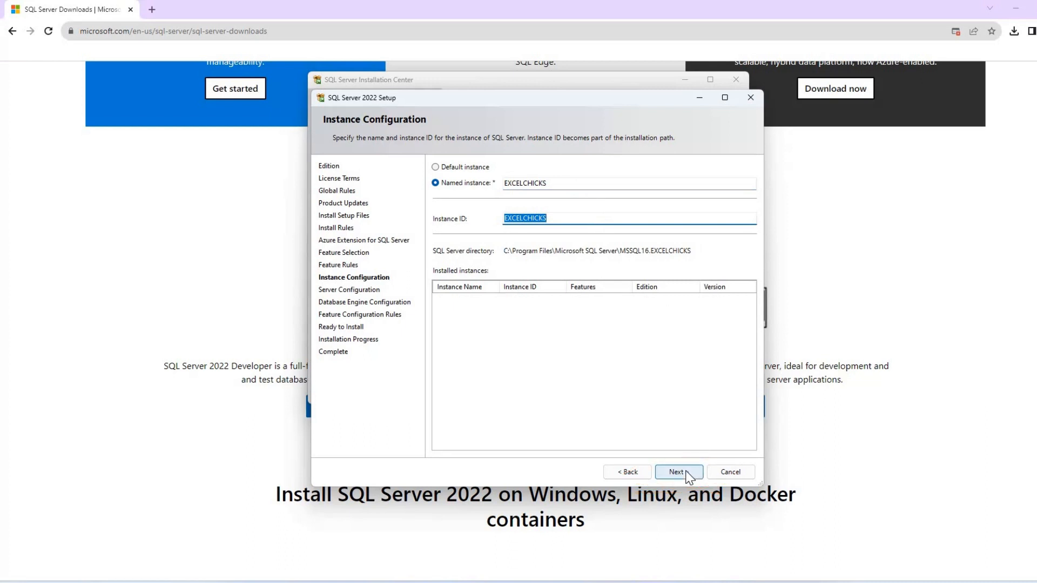
left_click(679, 472)
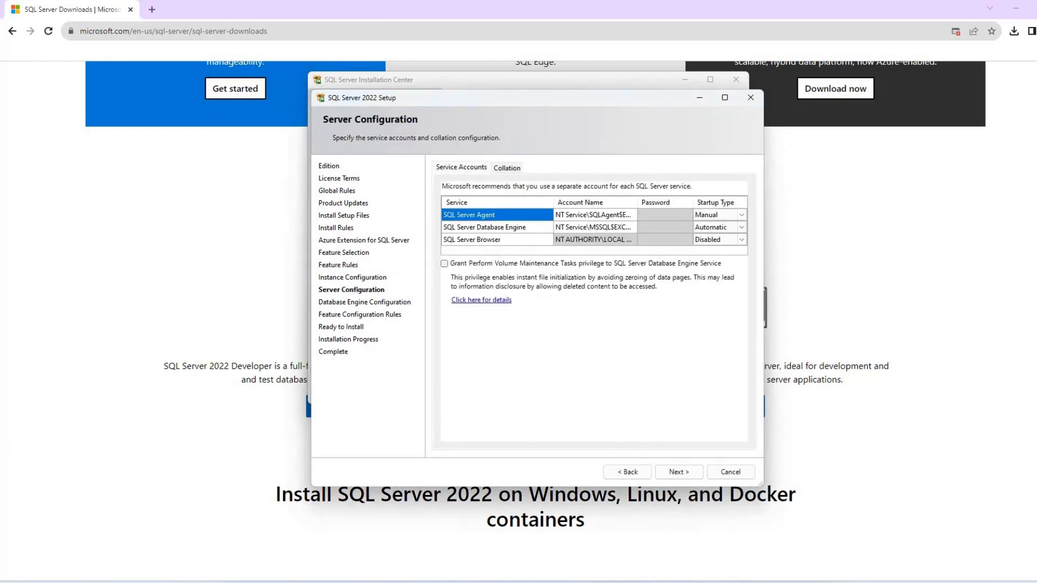
Keep the default service accounts and add the current user as a SQL Server administrator under Windows authentication.
left_click(681, 472)
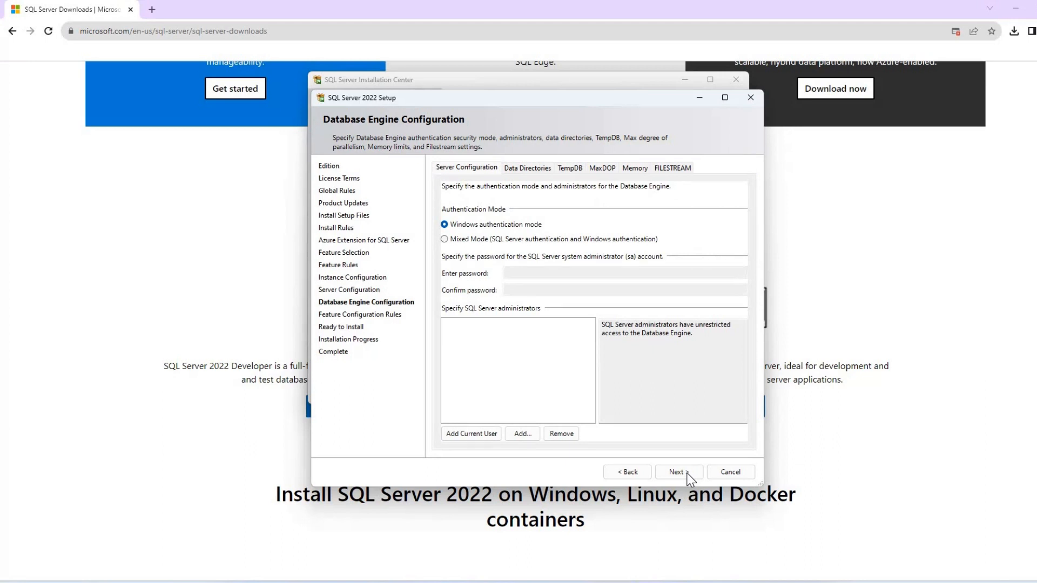
left_click(688, 476)
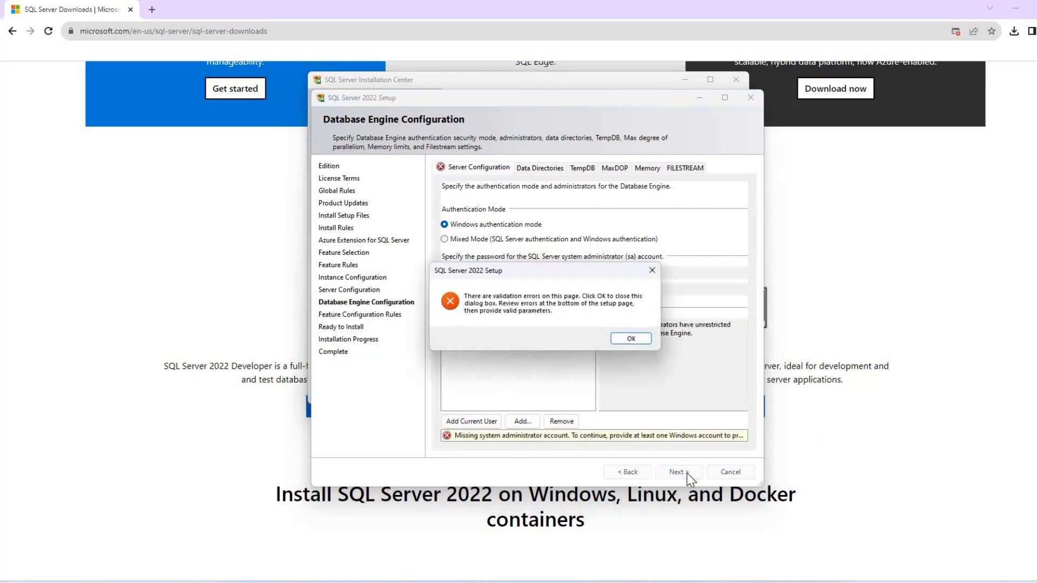
left_click(632, 338)
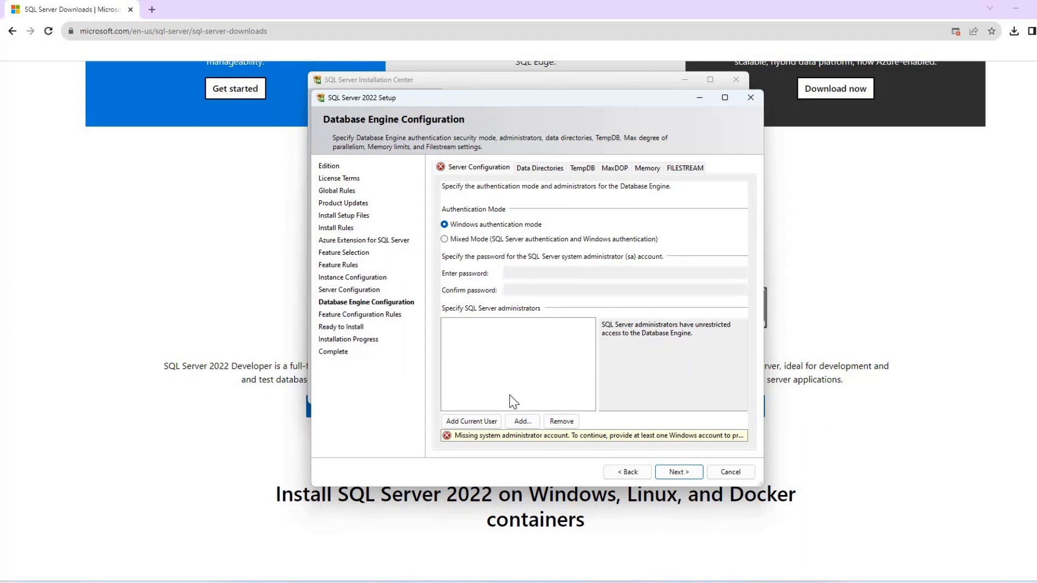
left_click(474, 423)
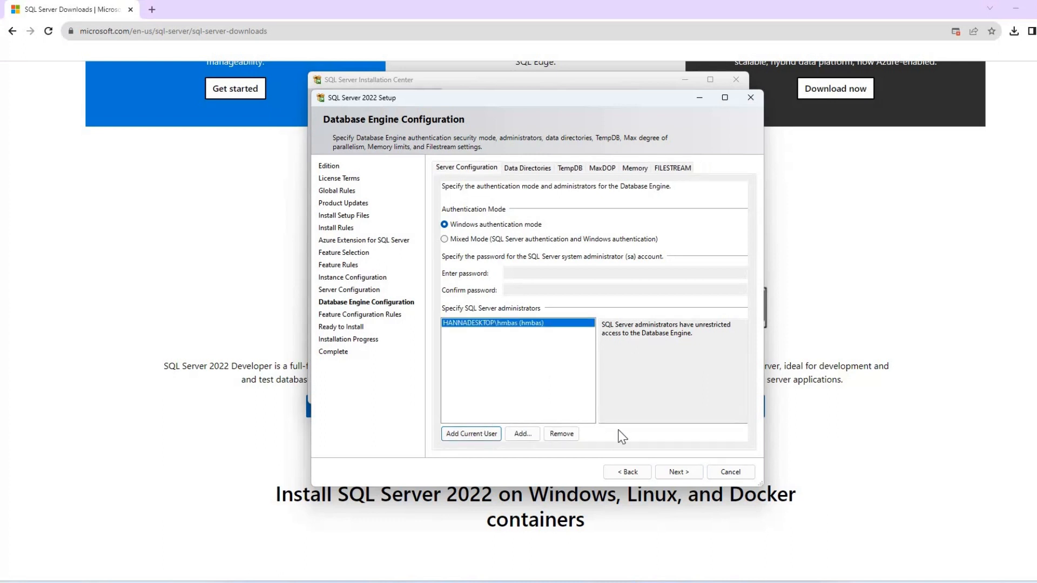
left_click(678, 472)
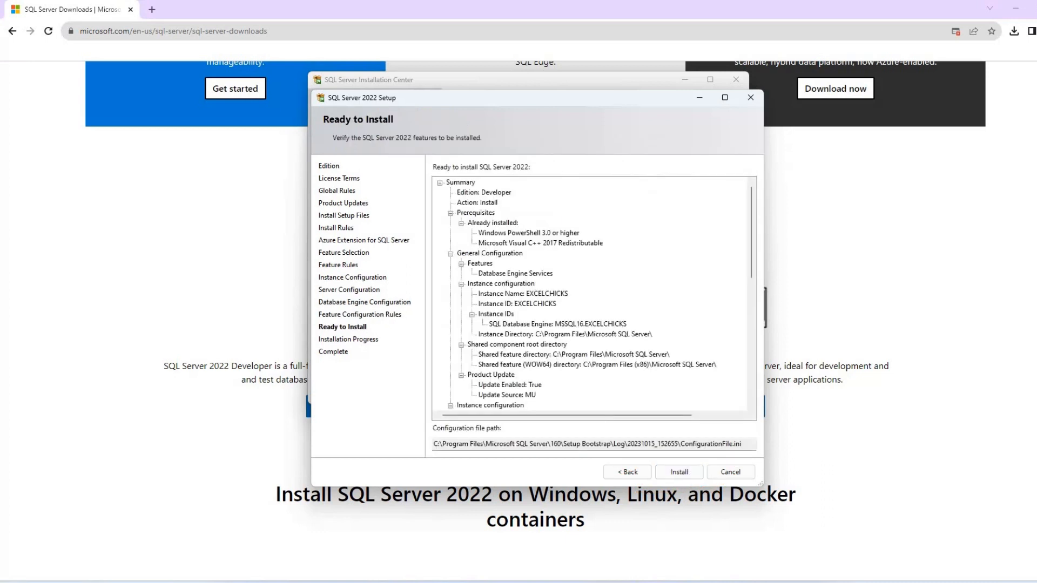
Run the installation and close the setup wizard when it completes.
left_click(679, 472)
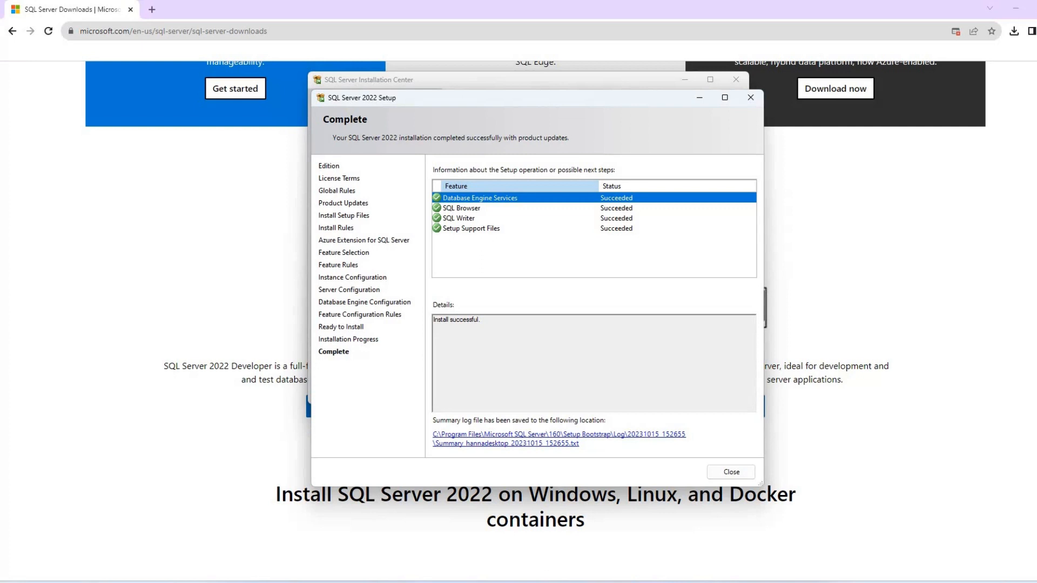
left_click(737, 472)
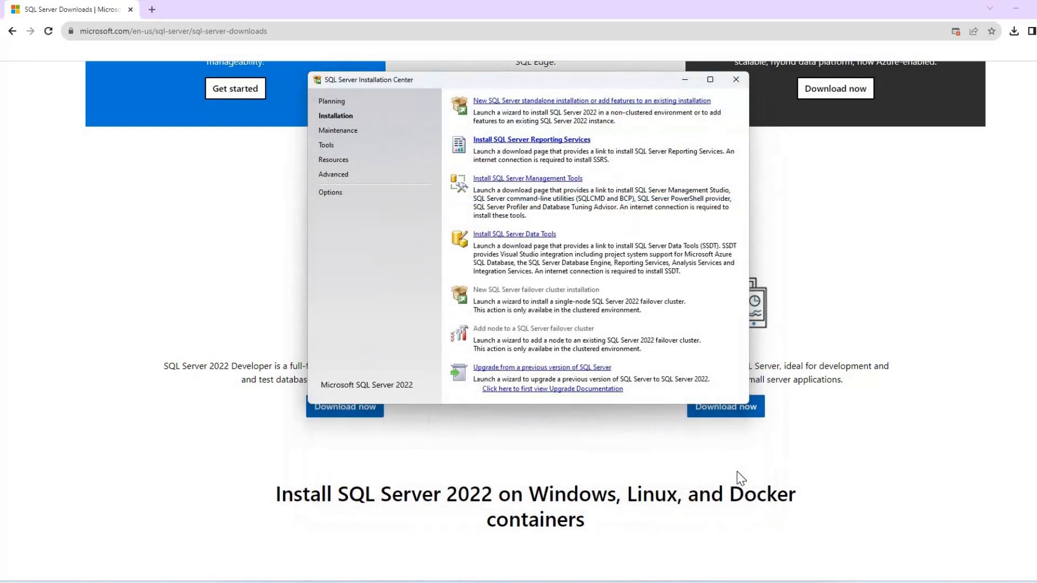
Open the SQL Server Management Tools download page and download SSMS 19.1.
left_click(565, 180)
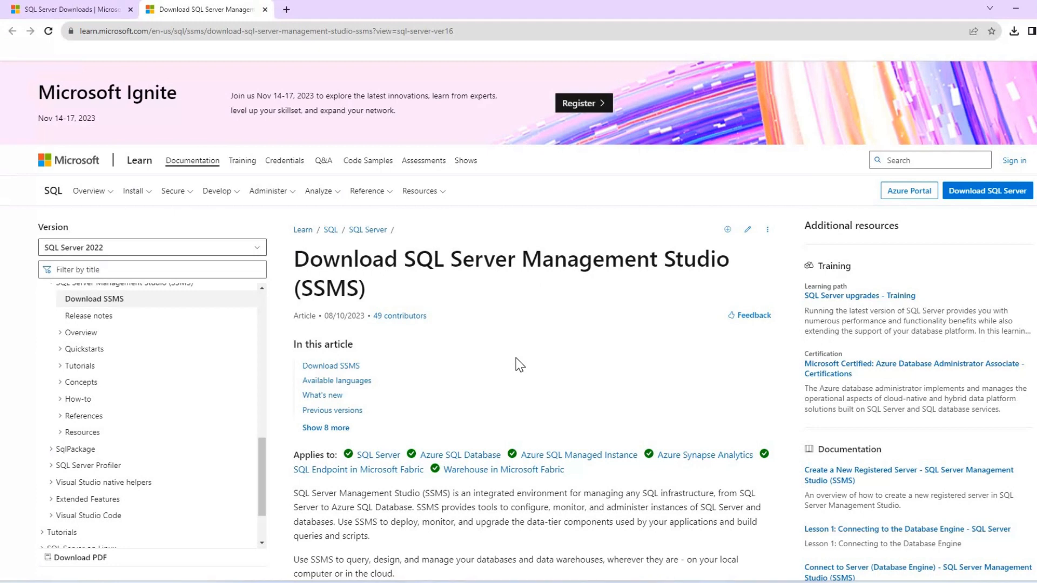
scroll(516, 358, "down", 3)
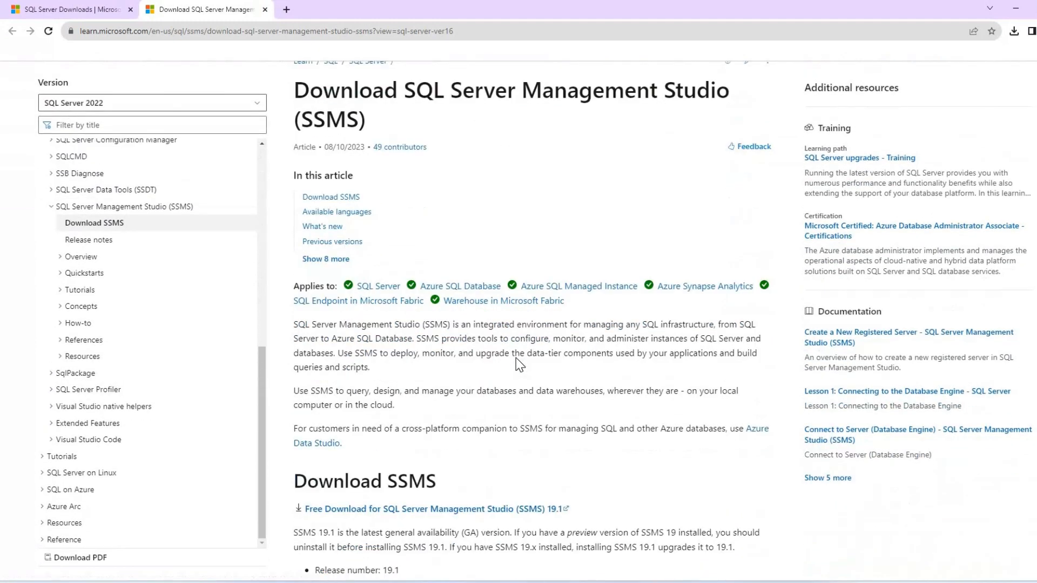
scroll(517, 358, "down", 3)
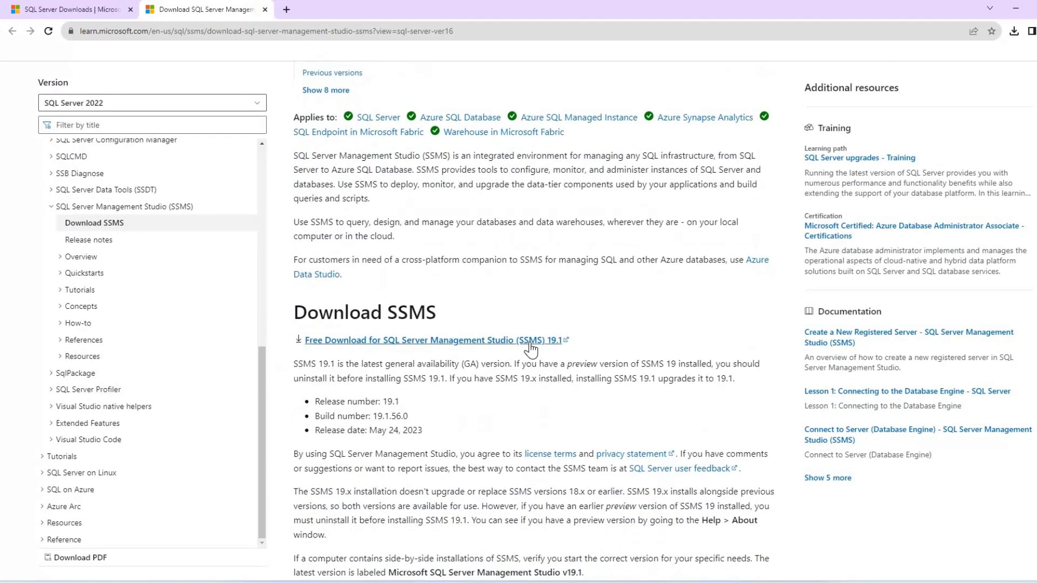
left_click(531, 340)
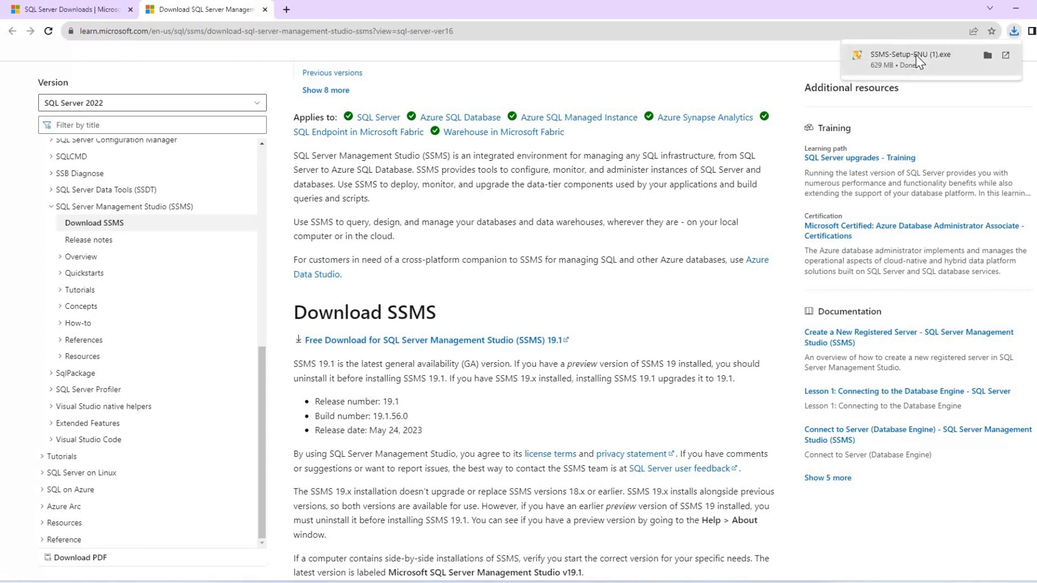
Run the downloaded SSMS setup with the default location, install it and close the installer.
left_click(918, 61)
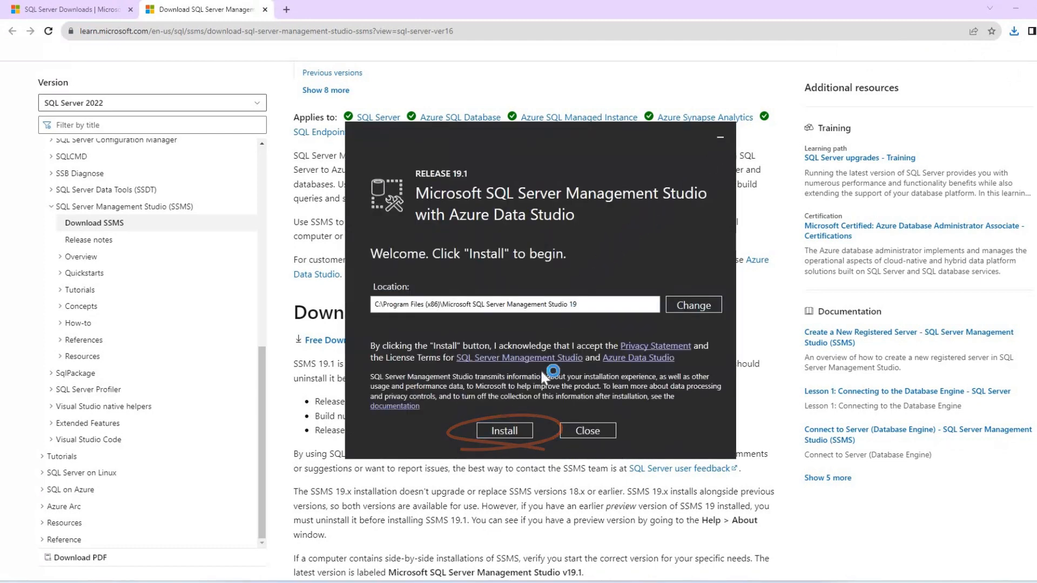
left_click(504, 430)
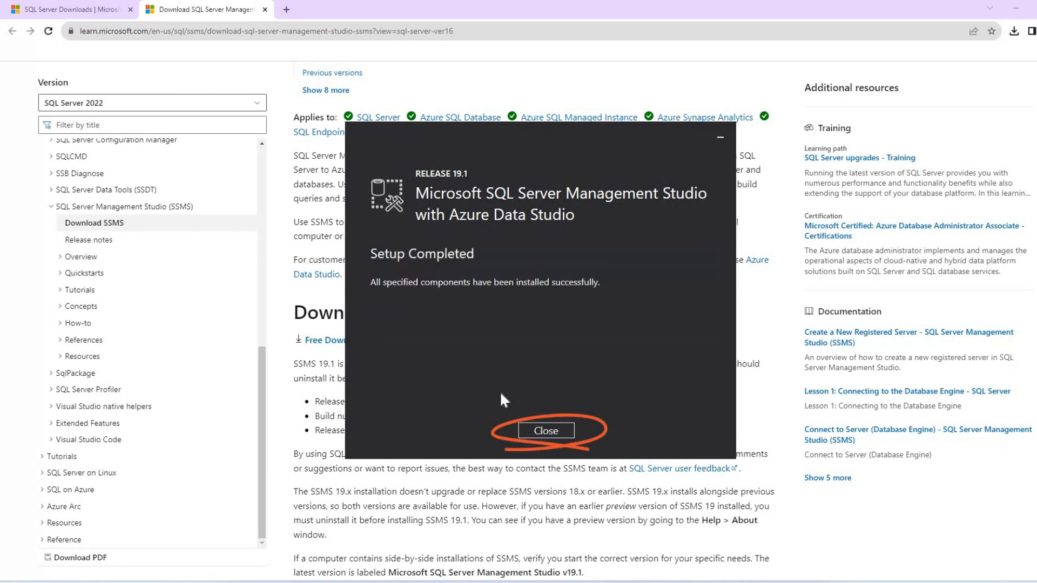
left_click(535, 432)
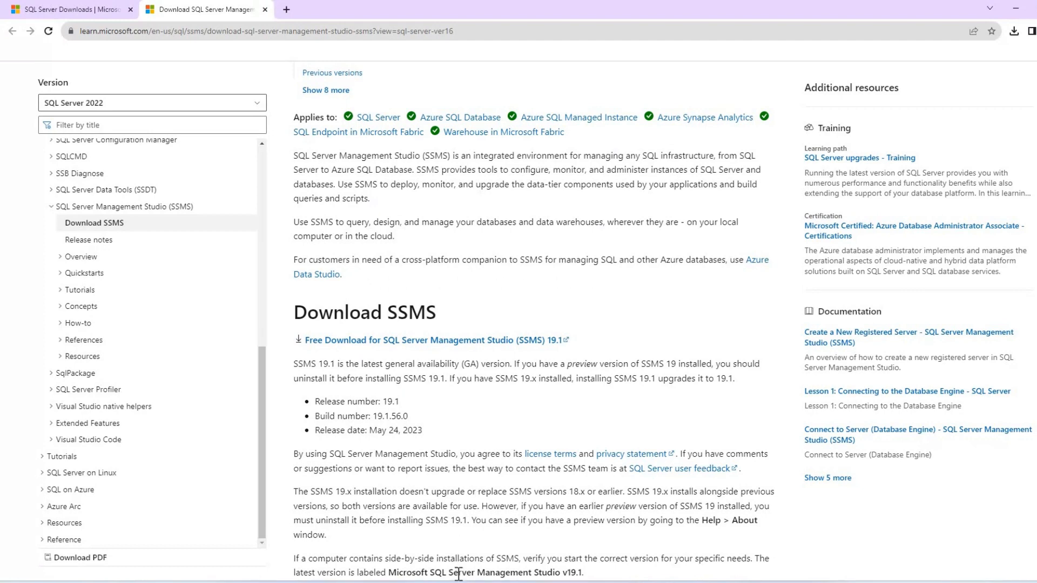
Search the system for SQL and launch SQL Server Management Studio.
left_click(460, 582)
type("SQL")
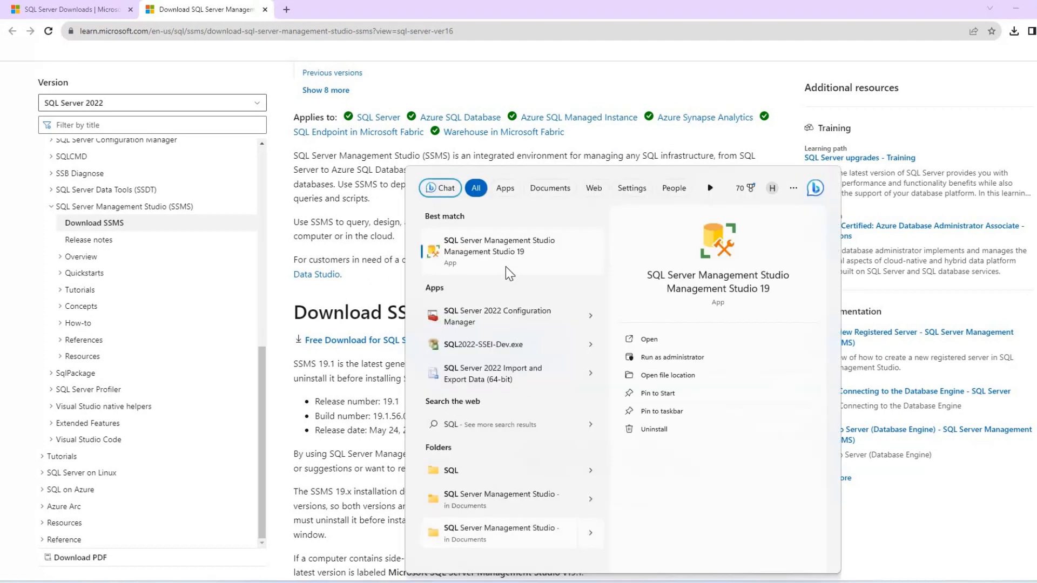
left_click(508, 258)
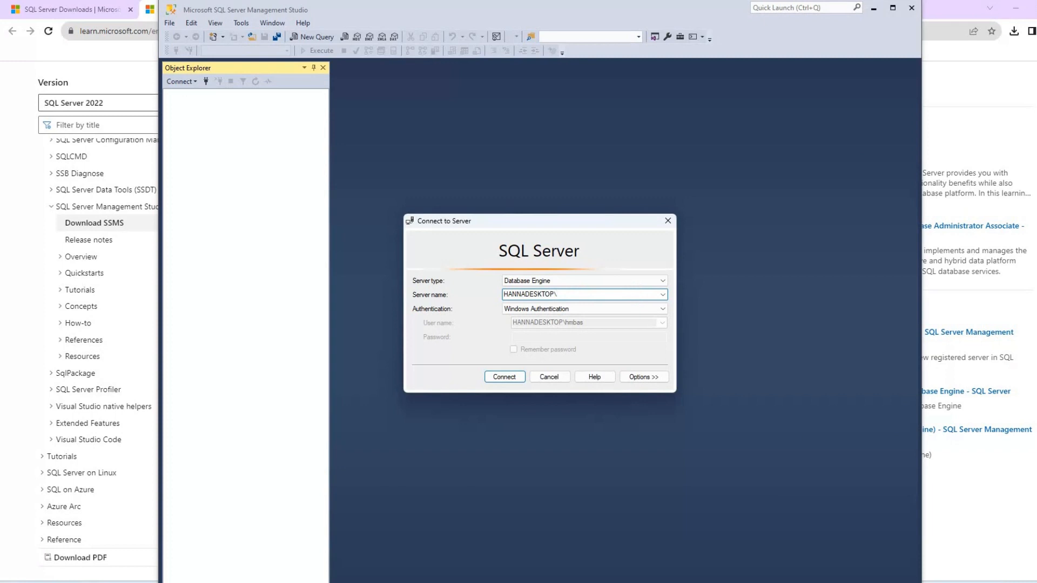
Connect to the local machine's EXCELCHICKS instance using Windows Authentication.
type("eEXCELCHICKS")
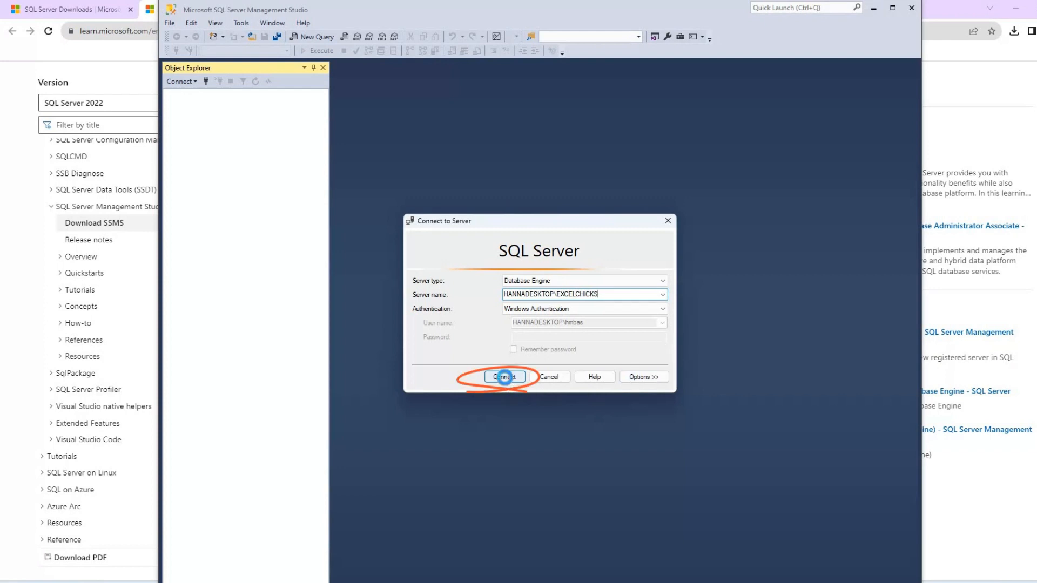
left_click(504, 378)
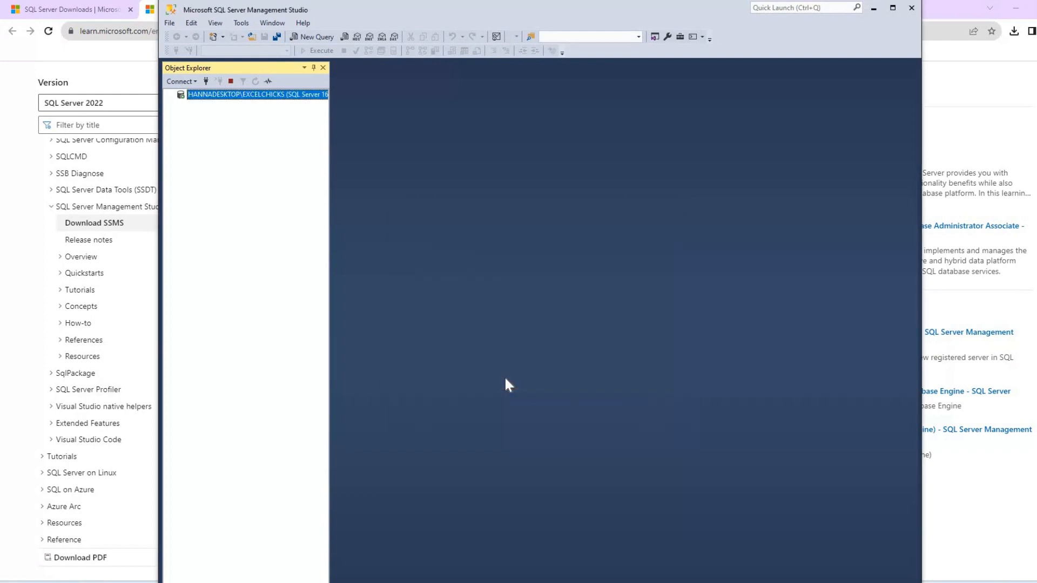